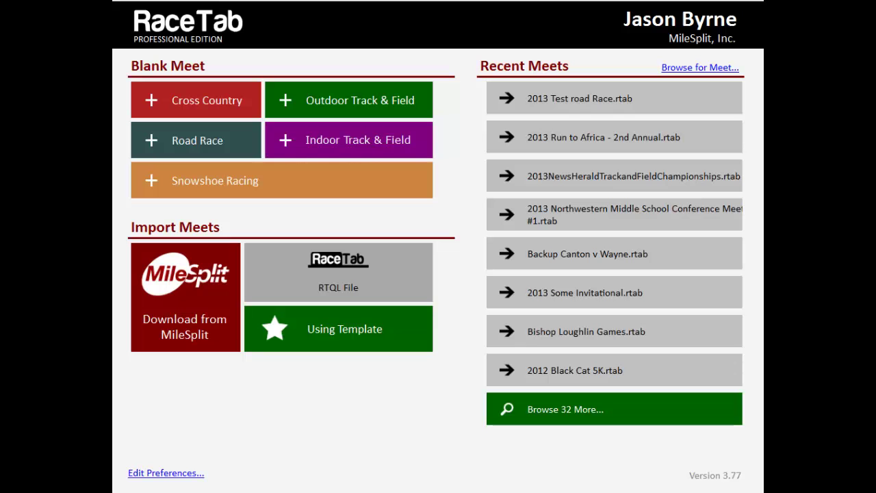
# Open the recent meet 2013 Test road Race.rtab and show its list of athletes with bib numbers
pyautogui.click(598, 110)
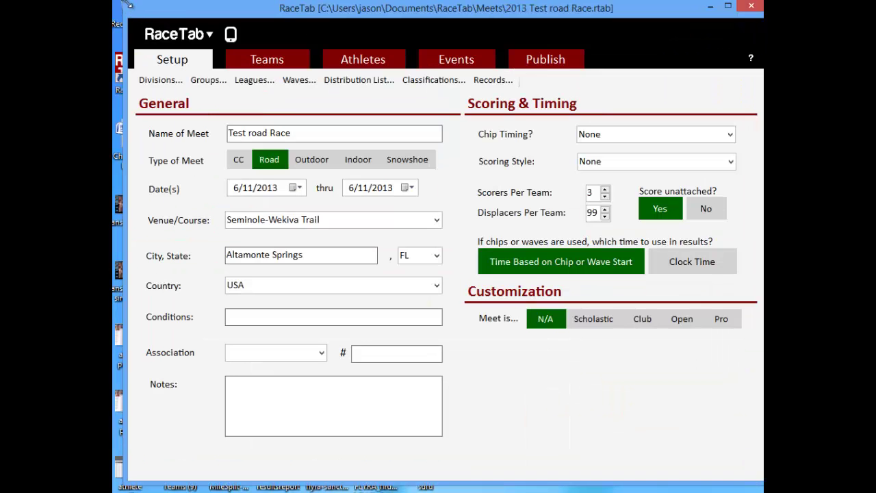
pyautogui.moveTo(128, 3); pyautogui.dragTo(112, 0)
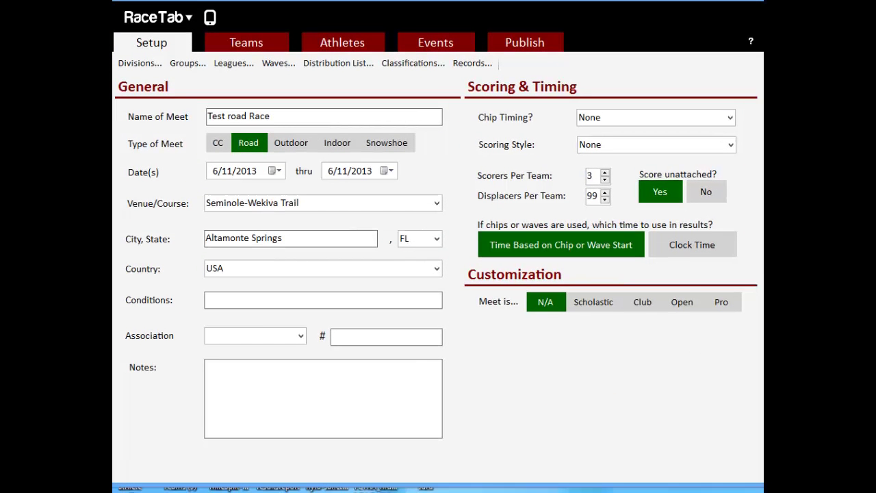
pyautogui.click(325, 45)
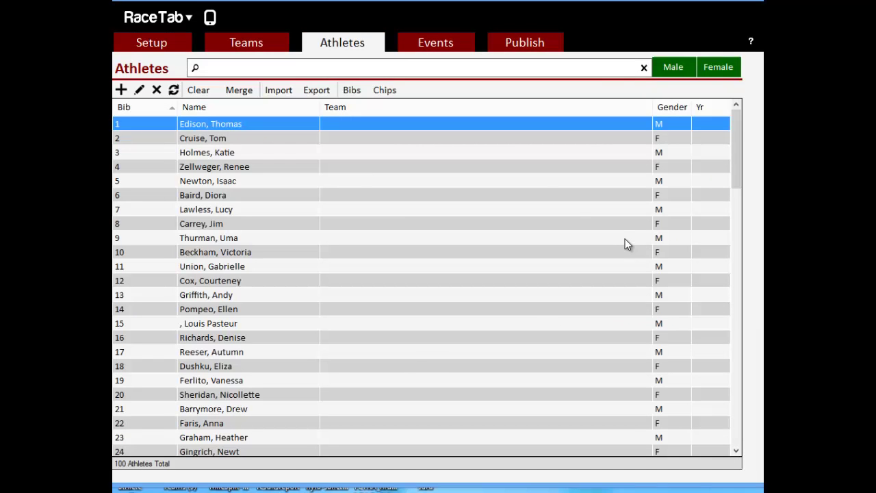
pyautogui.moveTo(733, 176); pyautogui.dragTo(697, 152)
# Look up the RaceTab server address, connect the RaceTab Bib web app to 192.168.1.106, port 7223, and start a new Mixed 5000 Meter Run session
pyautogui.click(211, 21)
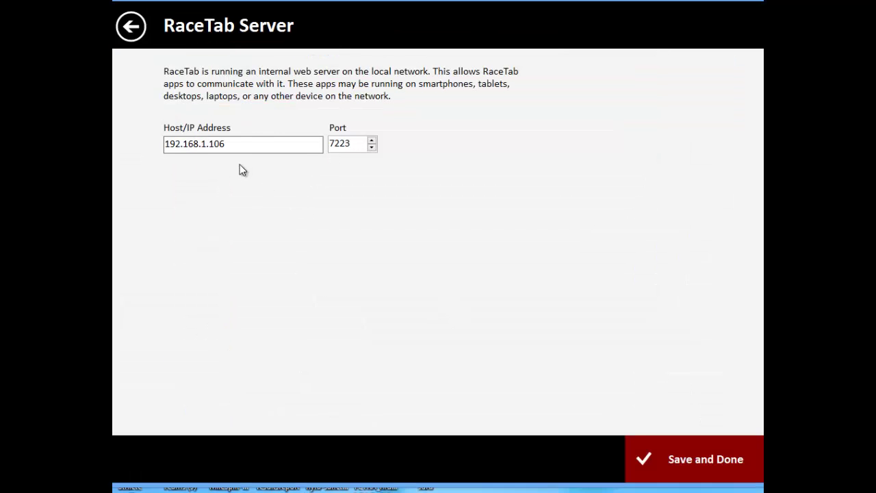
pyautogui.click(134, 35)
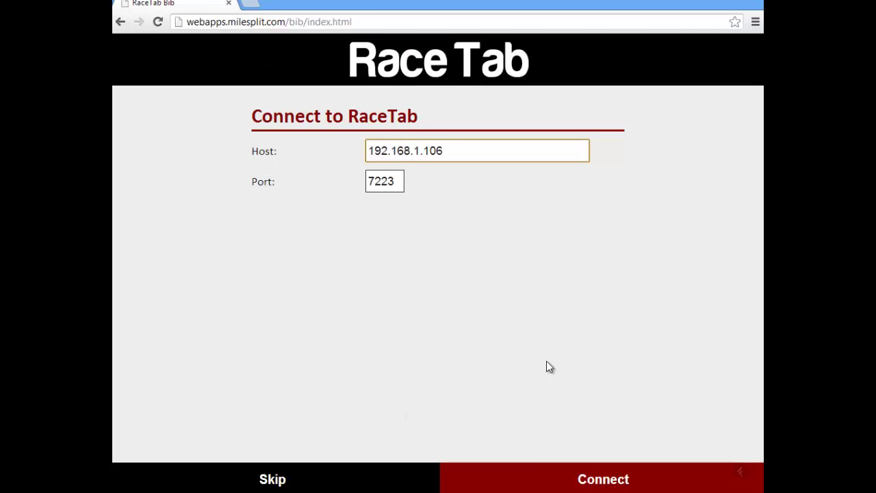
pyautogui.click(584, 482)
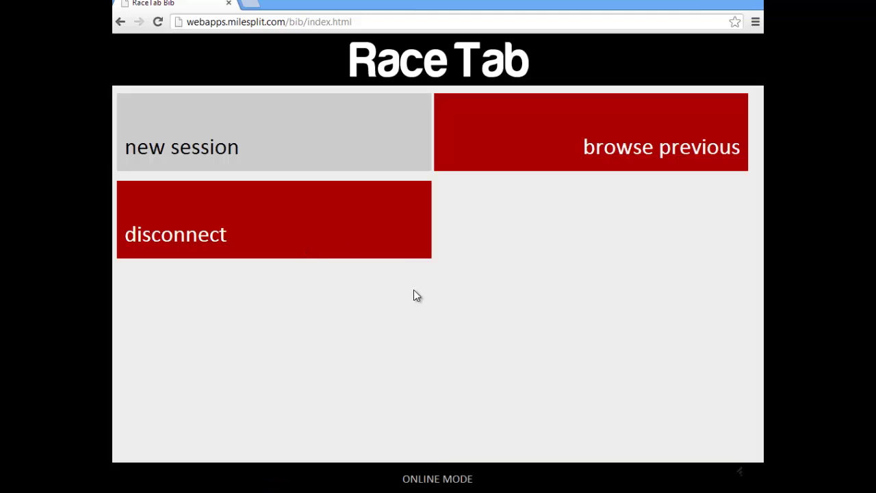
pyautogui.click(215, 152)
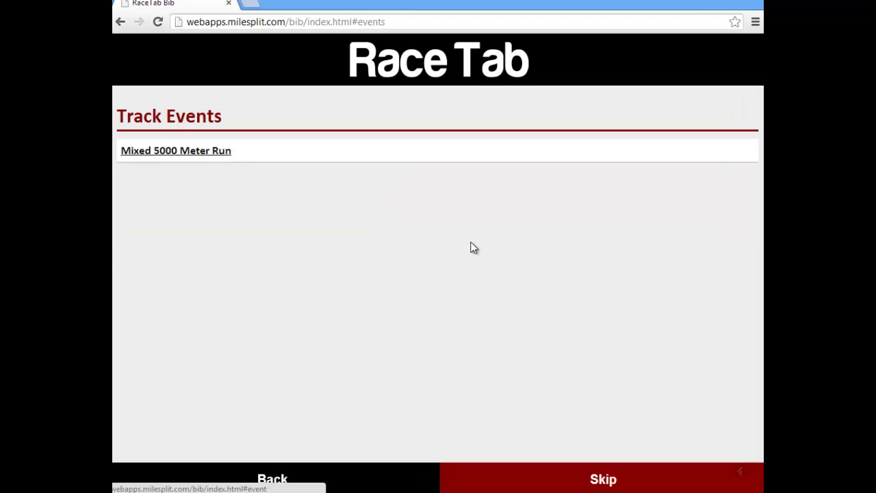
pyautogui.click(215, 156)
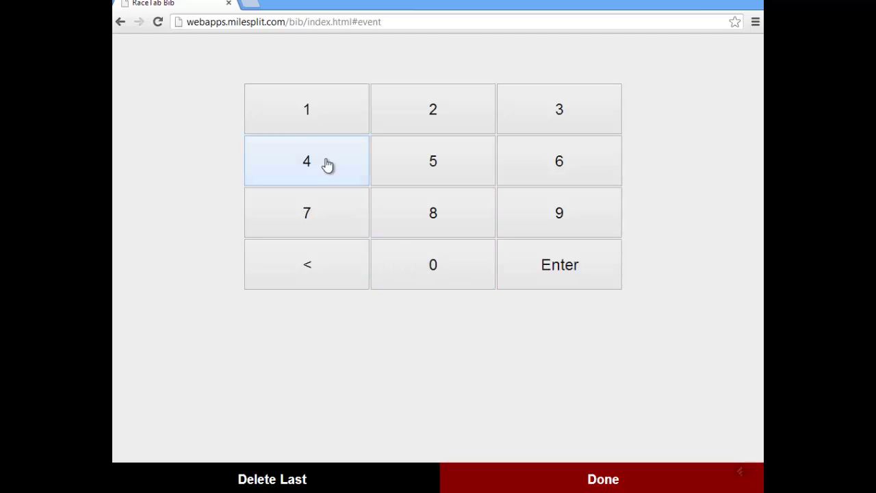
# Record the finishers' bib numbers 12, 32, 45 and 11 in that order
pyautogui.click(322, 132)
pyautogui.click(415, 111)
pyautogui.click(543, 260)
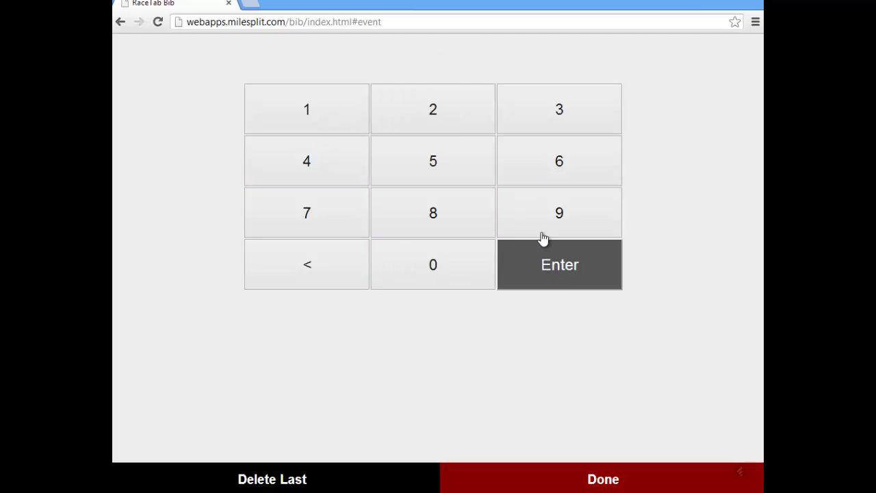
pyautogui.click(538, 128)
pyautogui.click(453, 127)
pyautogui.click(584, 278)
pyautogui.click(360, 170)
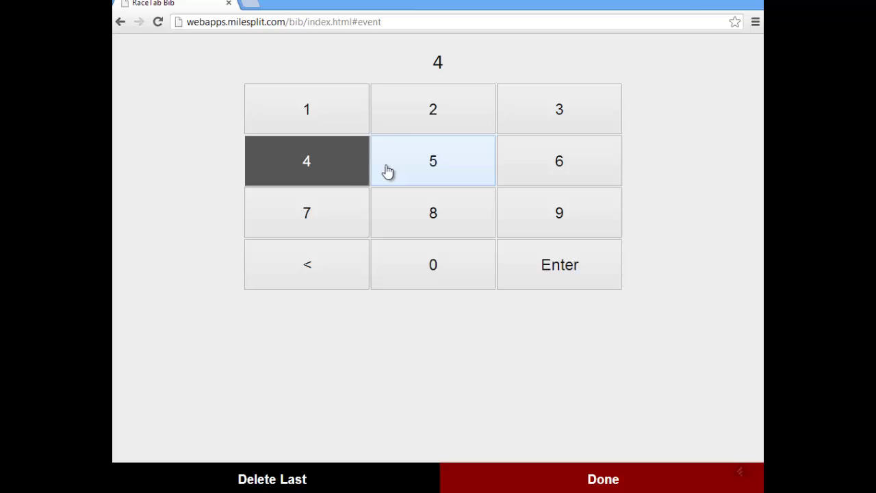
pyautogui.click(389, 172)
pyautogui.click(532, 257)
pyautogui.doubleClick(336, 121)
pyautogui.click(563, 270)
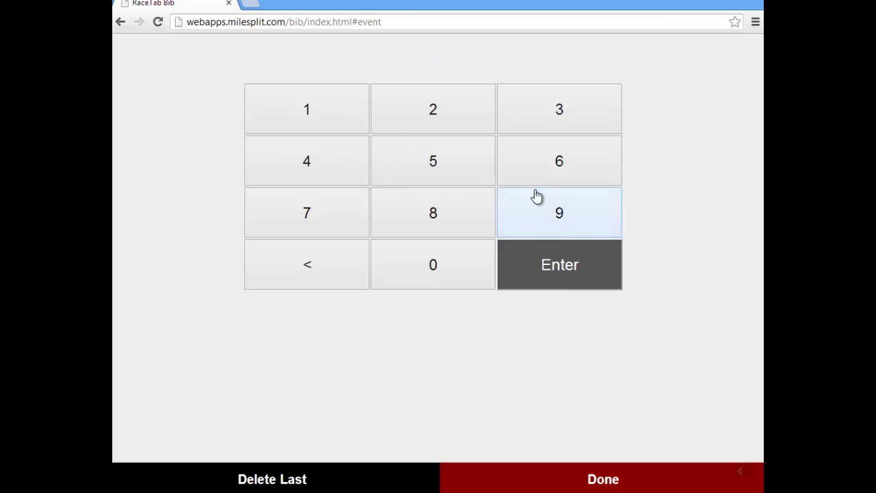
# Key in bib 6545, erase its last three digits and record bib 6
pyautogui.click(546, 174)
pyautogui.click(471, 173)
pyautogui.click(352, 168)
pyautogui.click(439, 164)
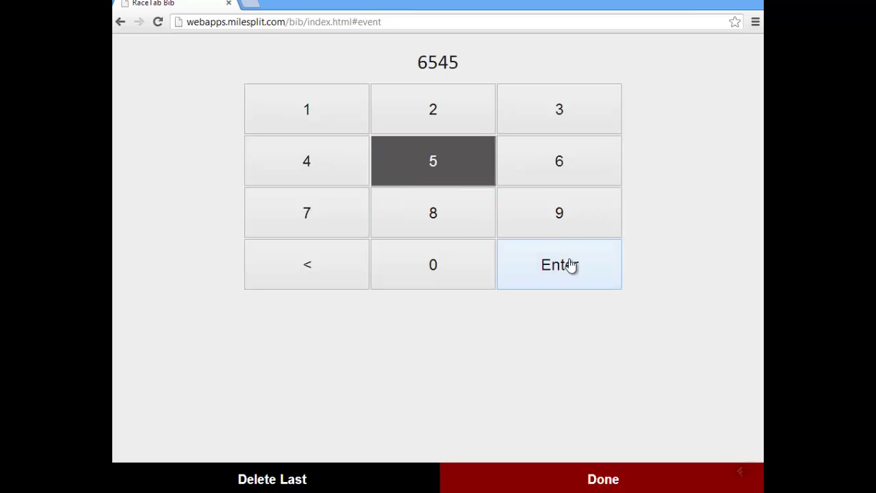
pyautogui.click(344, 269)
pyautogui.doubleClick(347, 269)
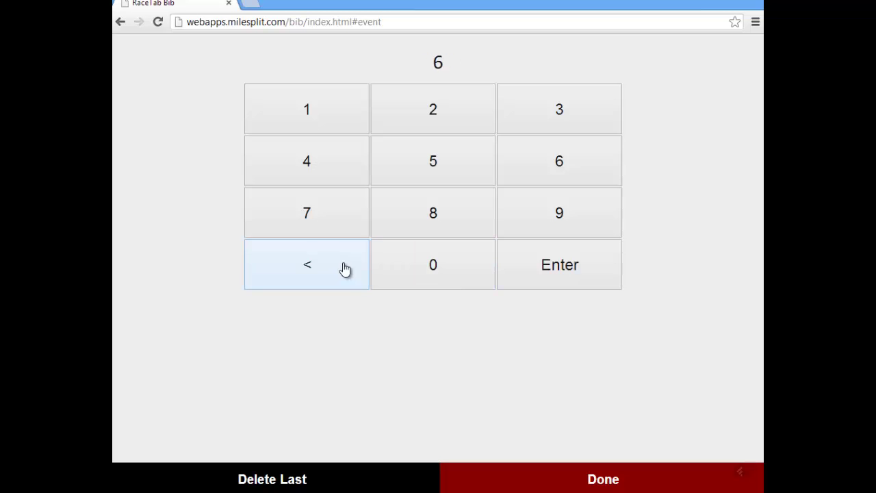
pyautogui.click(545, 278)
# Record bib 23 and delete that last recorded entry from the session
pyautogui.click(471, 128)
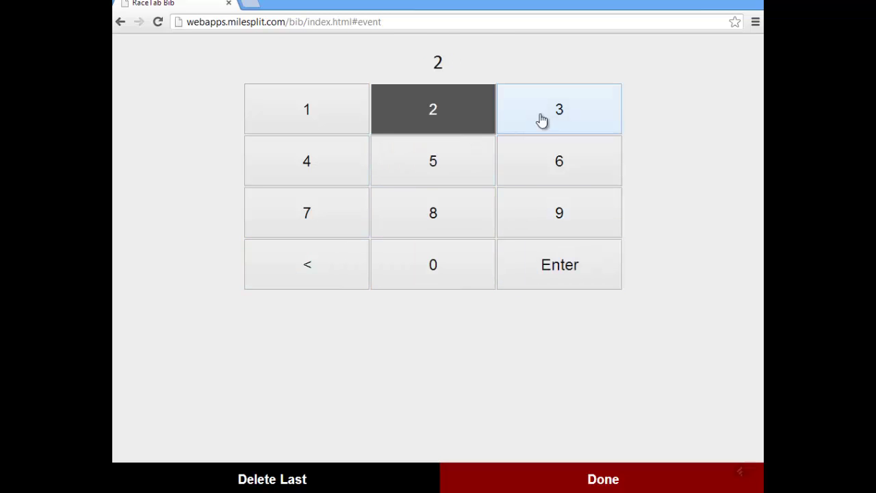
pyautogui.click(543, 120)
pyautogui.click(573, 258)
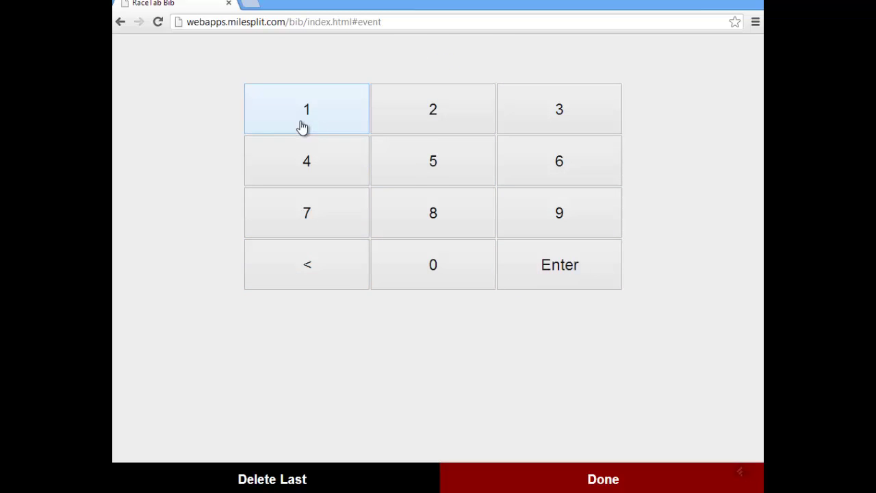
pyautogui.click(286, 475)
# Record bibs 78 and 98, and key in 17 as the final bib number
pyautogui.click(333, 220)
pyautogui.click(432, 230)
pyautogui.click(560, 279)
pyautogui.click(544, 225)
pyautogui.click(443, 221)
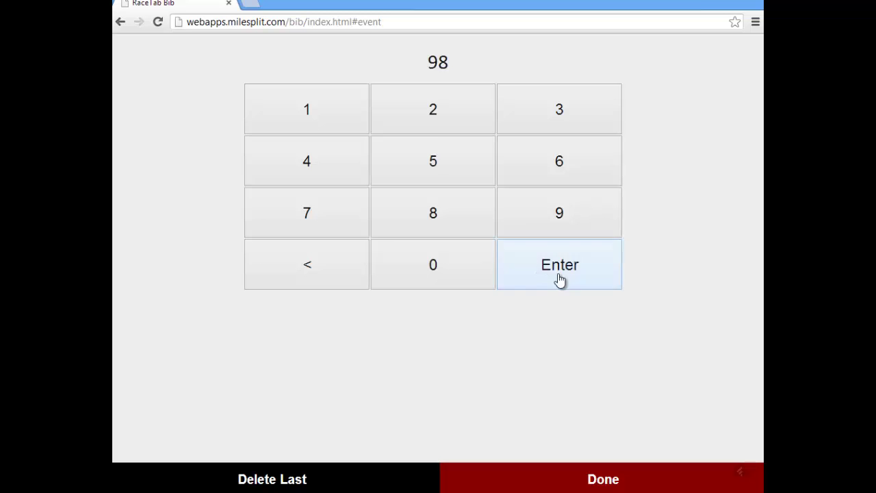
pyautogui.click(560, 280)
pyautogui.click(324, 125)
pyautogui.click(326, 228)
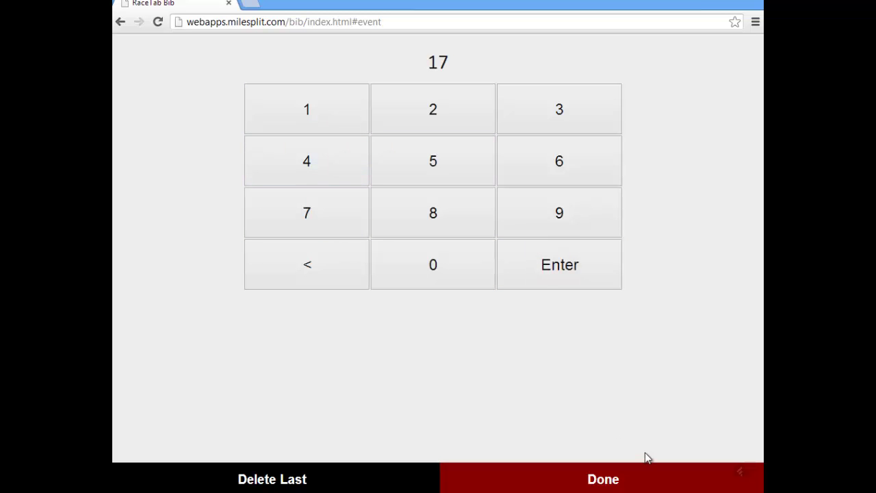
# Finish the bib session and save it under the suggested name Mixed 5000 Meter Run - 6/11/2013 5:41:34 PM
pyautogui.click(608, 481)
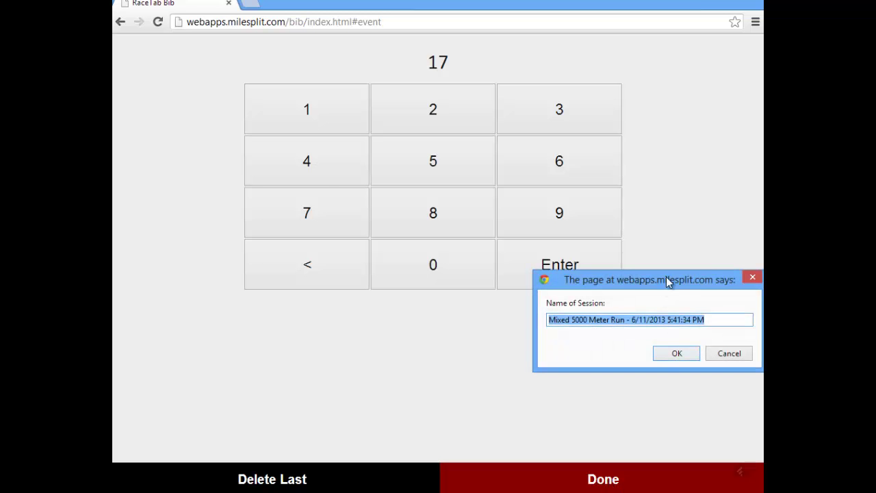
pyautogui.moveTo(668, 282); pyautogui.dragTo(437, 148)
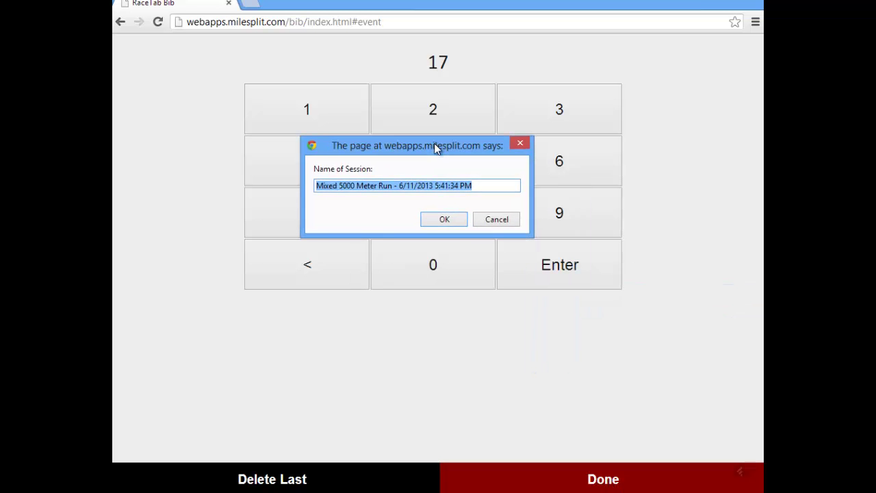
pyautogui.click(444, 219)
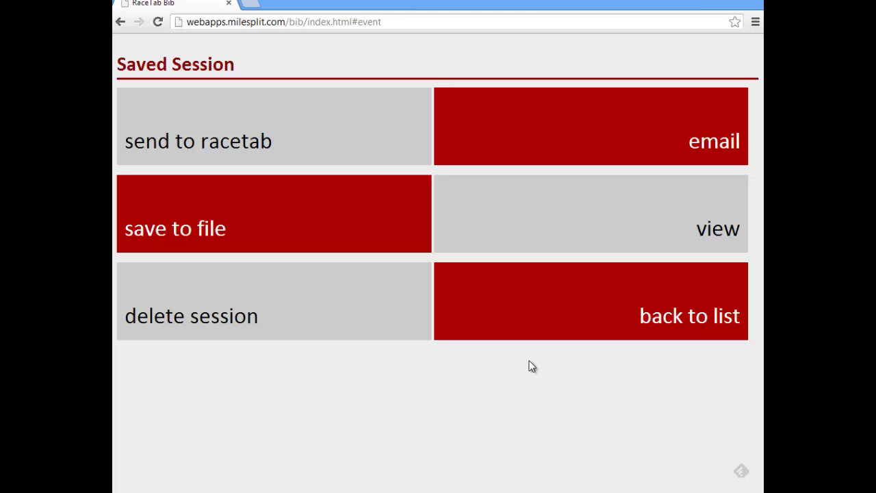
# Review the saved session's list of bibs and send the session to RaceTab
pyautogui.click(630, 250)
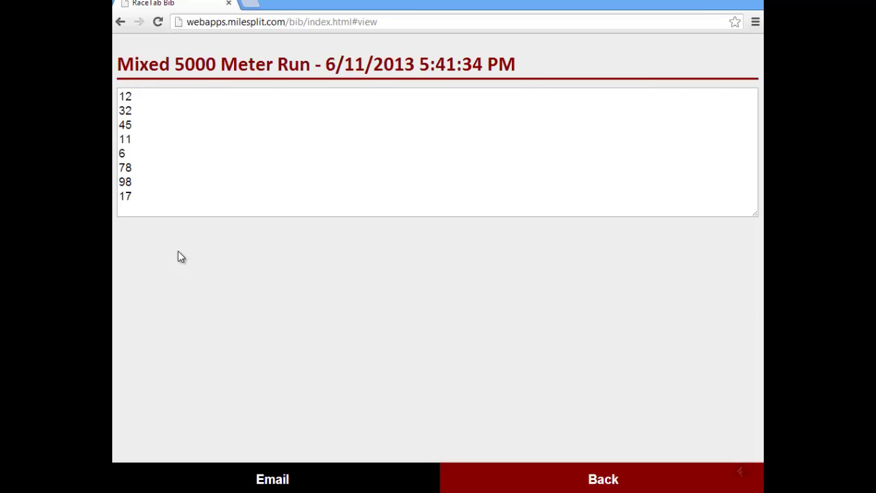
pyautogui.click(519, 482)
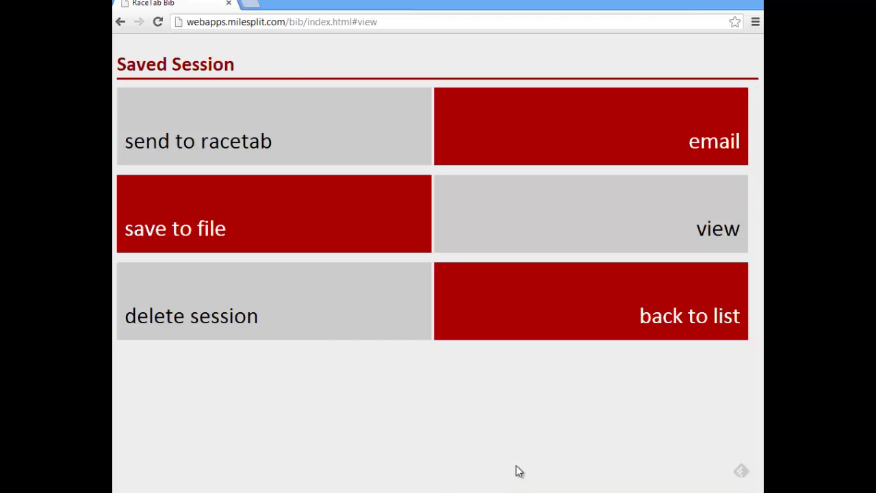
pyautogui.click(354, 150)
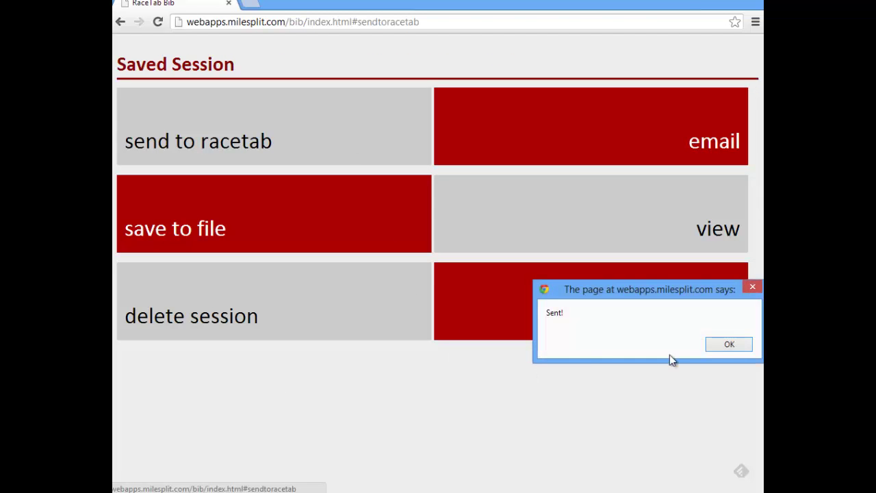
pyautogui.click(730, 344)
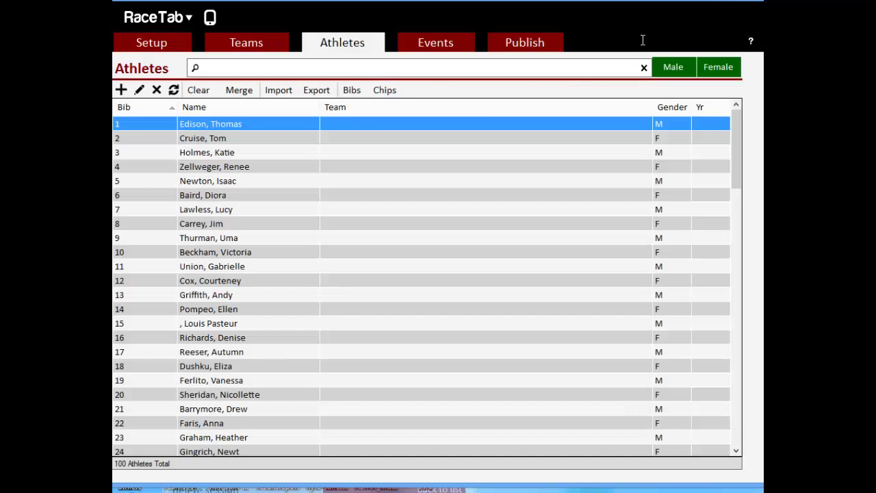
# In RaceTab, apply the received bib session to the Mixed 5000 Meter Run event using the Overwrite method
pyautogui.click(444, 47)
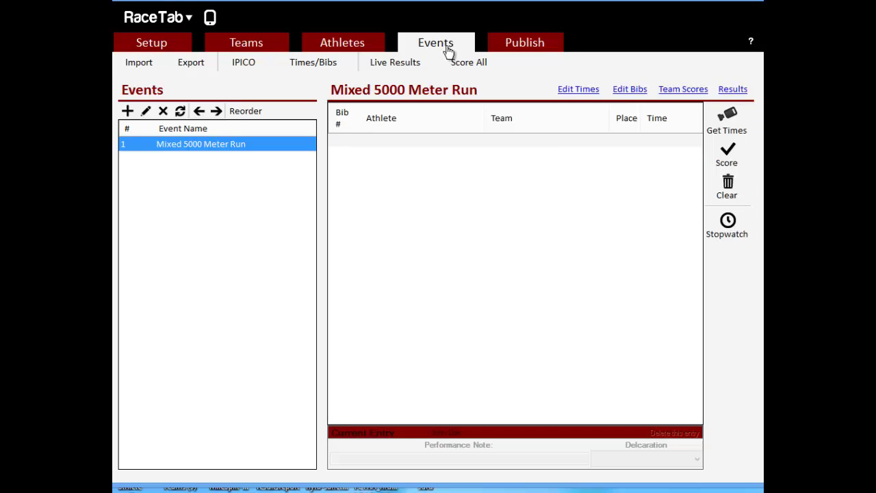
pyautogui.click(326, 69)
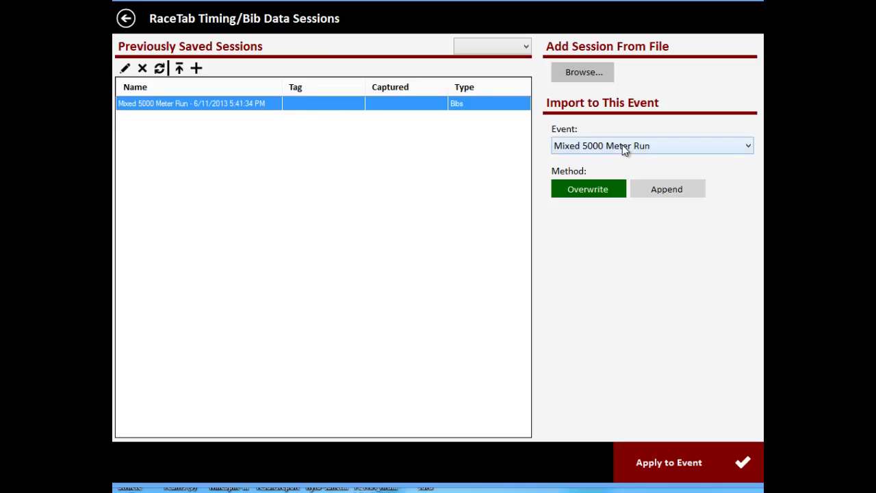
pyautogui.click(668, 465)
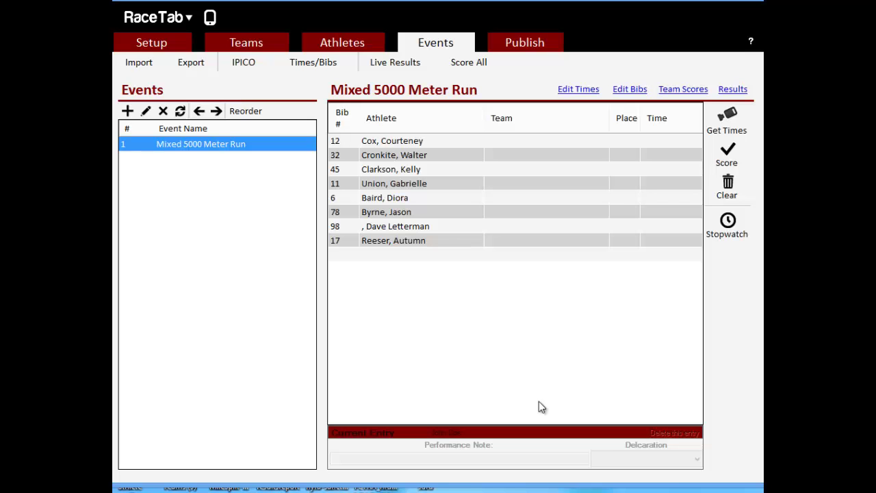
# Open the event's stopwatch with the suggested session name and enter 17 minutes for the manual clock setting
pyautogui.click(724, 237)
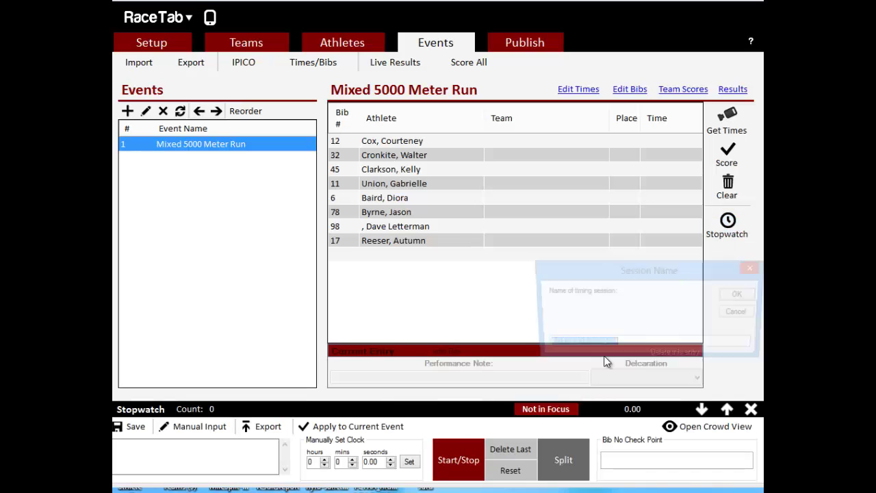
pyautogui.click(741, 297)
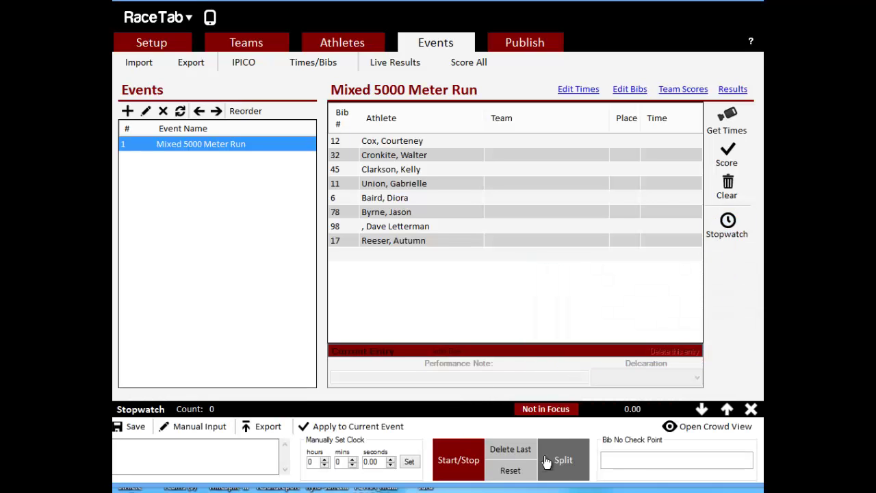
pyautogui.click(352, 460)
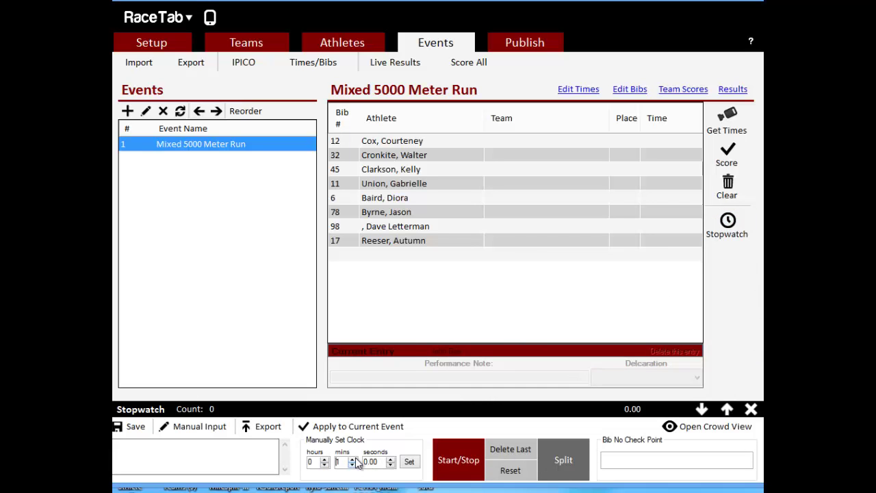
pyautogui.click(352, 459)
pyautogui.click(352, 459)
pyautogui.click(352, 460)
pyautogui.click(352, 459)
pyautogui.click(351, 460)
pyautogui.click(352, 459)
pyautogui.click(352, 460)
pyautogui.click(352, 459)
pyautogui.click(352, 459)
pyautogui.click(352, 459)
pyautogui.click(352, 459)
pyautogui.click(352, 459)
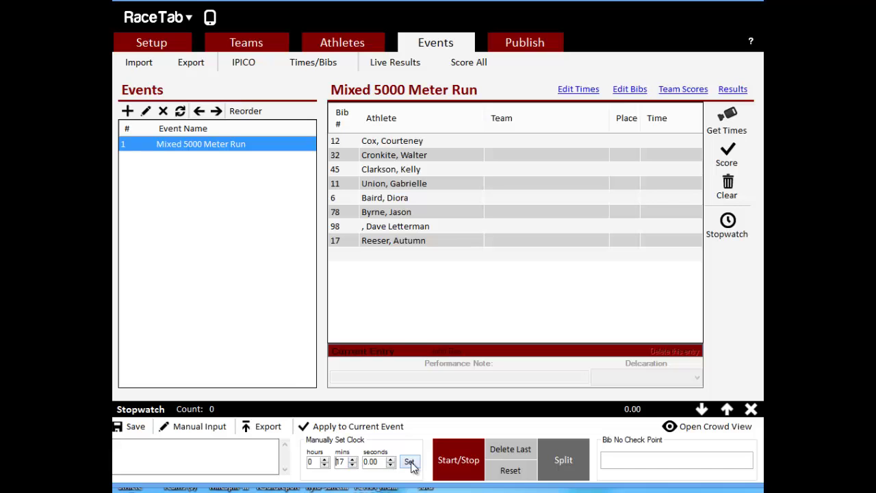
# Start the stopwatch, record eight finish splits and apply the times to the current event
pyautogui.click(460, 461)
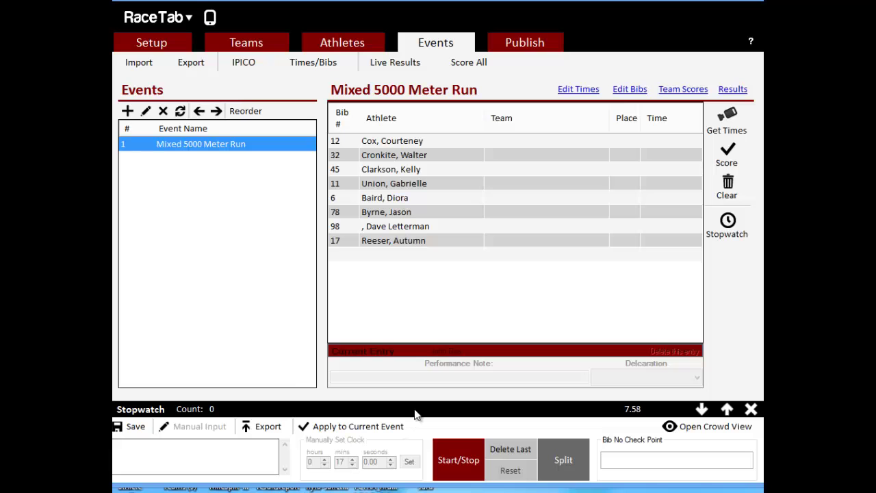
pyautogui.press('space')
pyautogui.press('space')
pyautogui.press('space')
pyautogui.press('space')
pyautogui.press('space')
pyautogui.press('space')
pyautogui.press('space')
pyautogui.press('space')
pyautogui.click(331, 430)
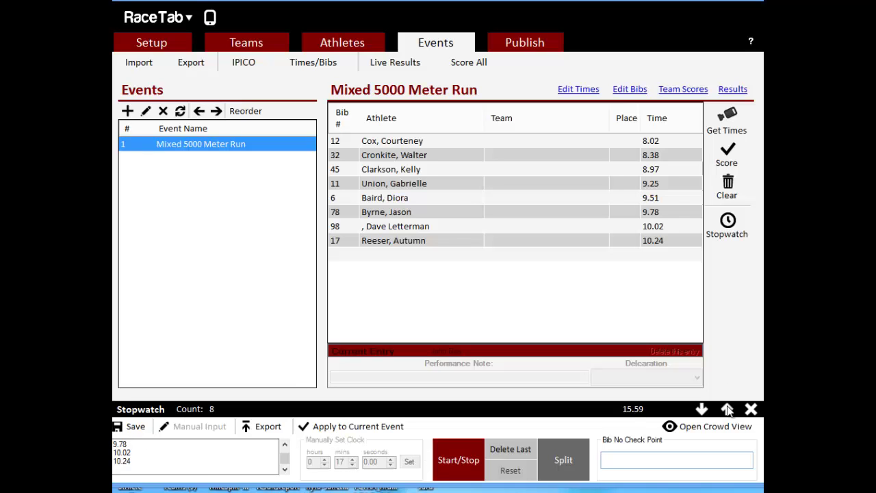
# Stop and close the stopwatch without importing its times into the race again
pyautogui.click(751, 409)
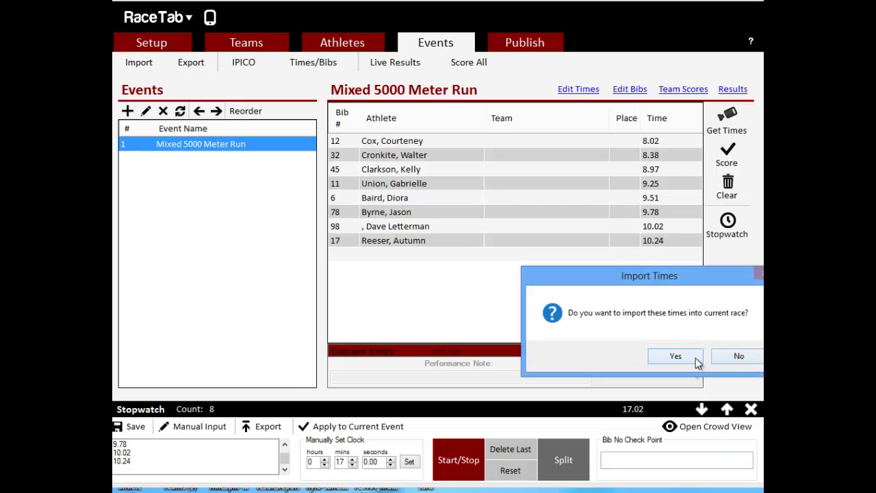
pyautogui.click(734, 356)
pyautogui.click(697, 356)
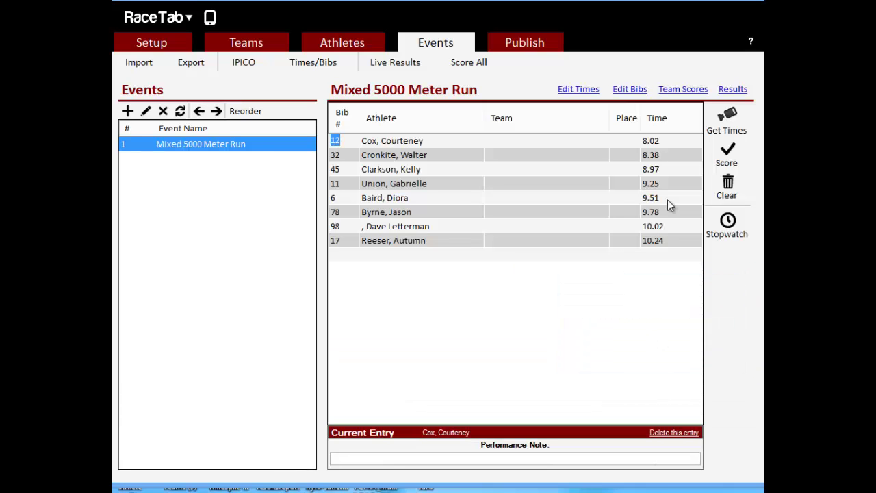